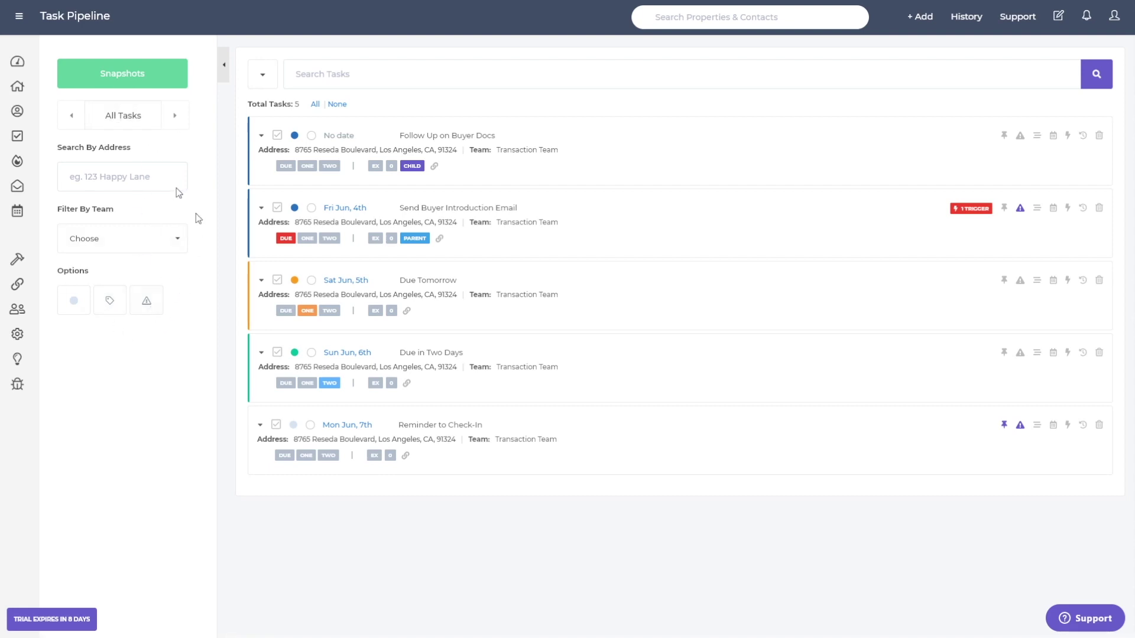
Save the current task view as a snapshot named All Tasks and check the snapshot options.
click(133, 75)
click(118, 135)
text(All Tasks)
click(588, 367)
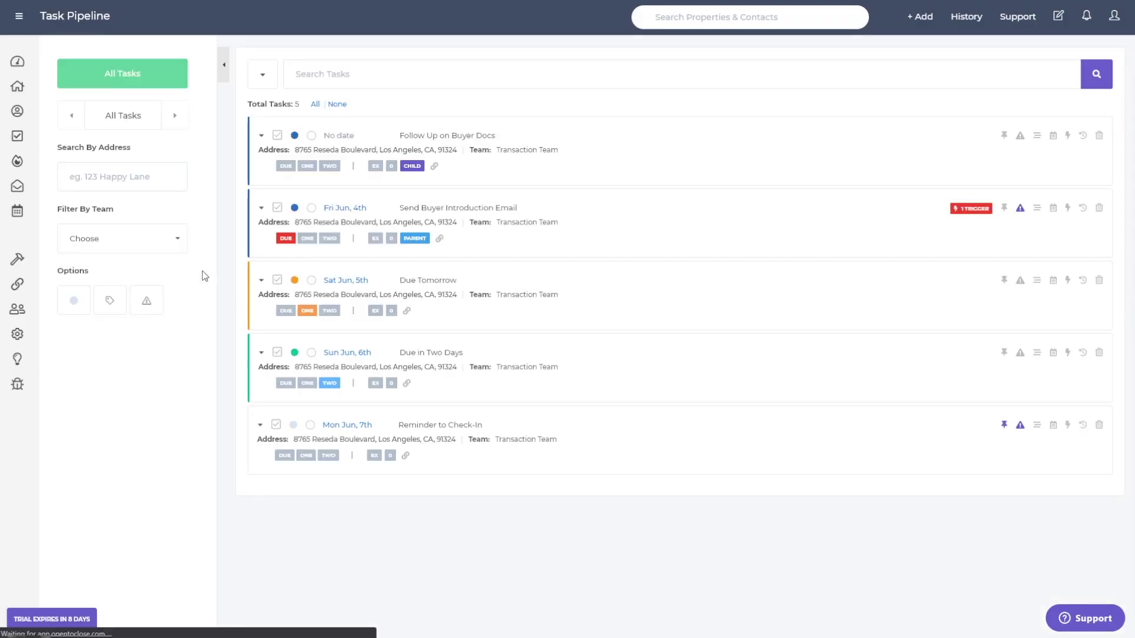
click(114, 78)
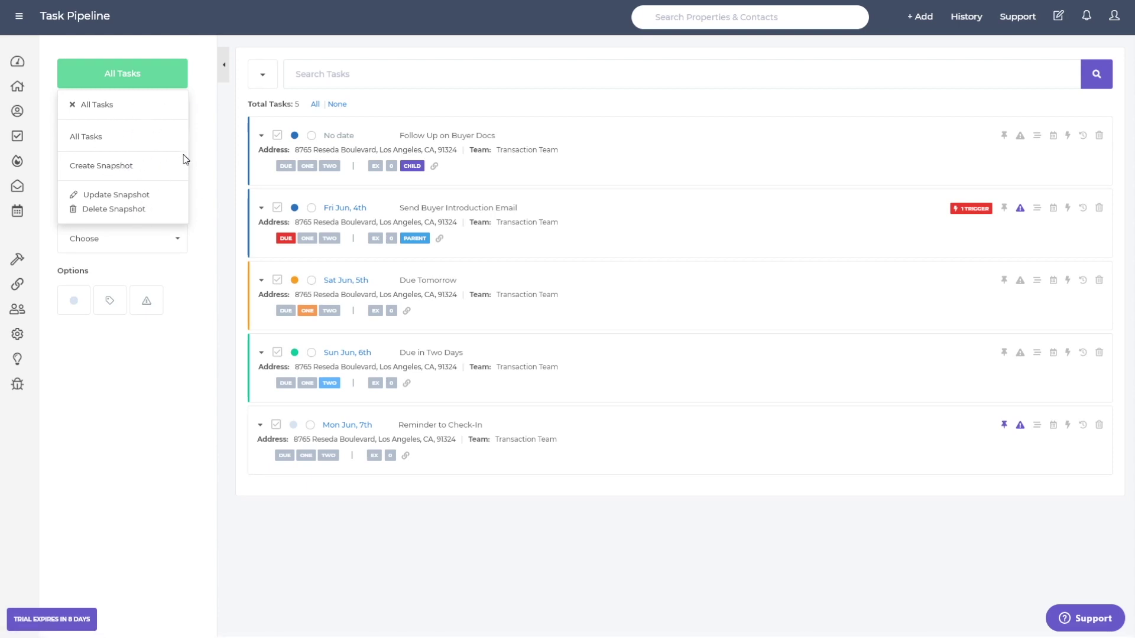
click(198, 94)
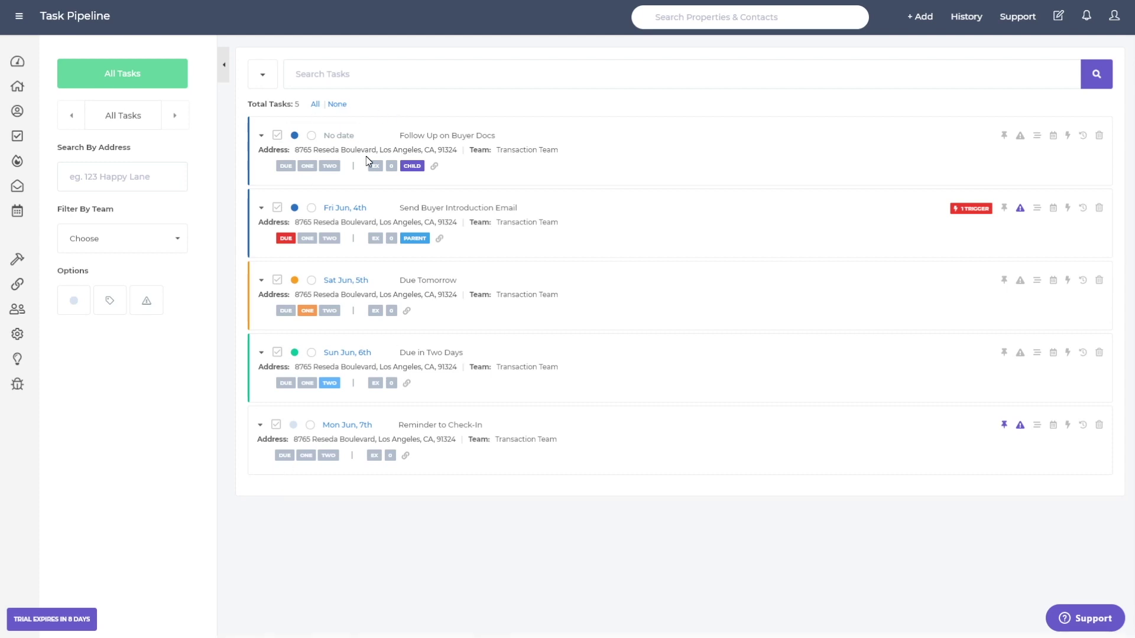
Expand the details of all tasks to examine their tags, roles and assigned users, and collapse them again.
click(263, 77)
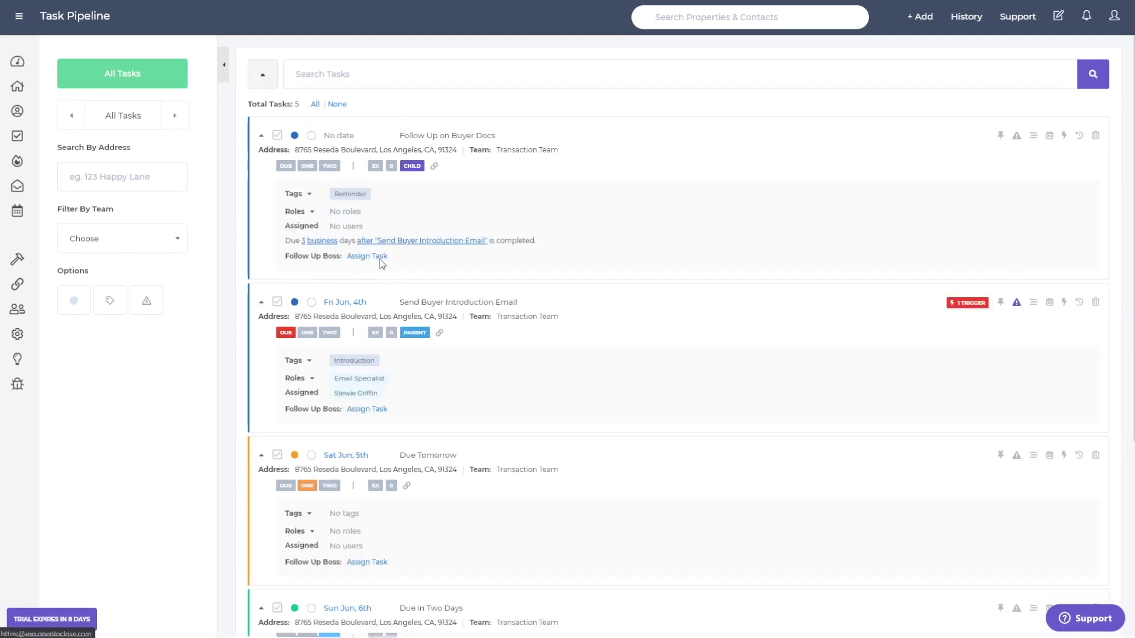
scroll(367, 252, down, 3)
scroll(367, 252, up, 3)
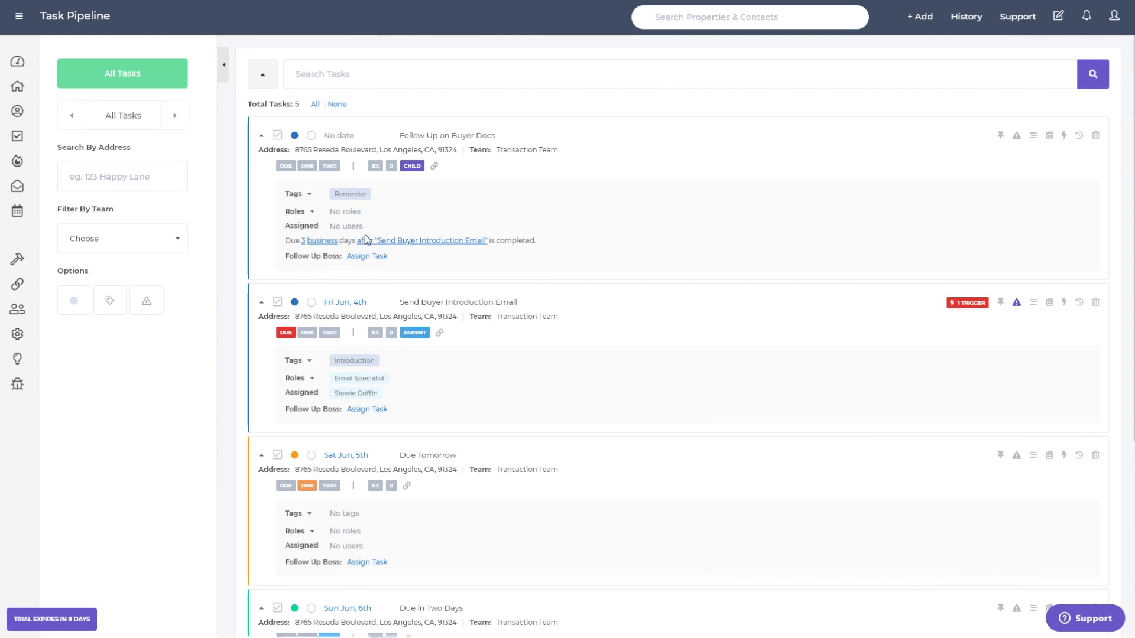
click(264, 80)
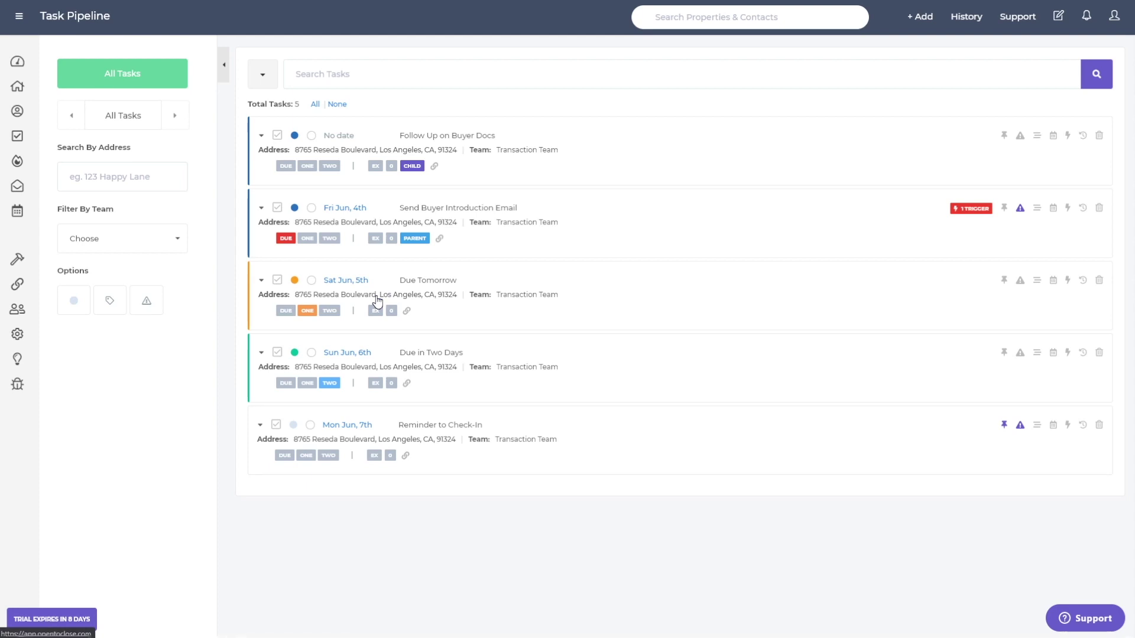
Select the Follow Up on Buyer Docs and Send Buyer Introduction Email tasks, and clear the selection again.
click(311, 135)
click(312, 208)
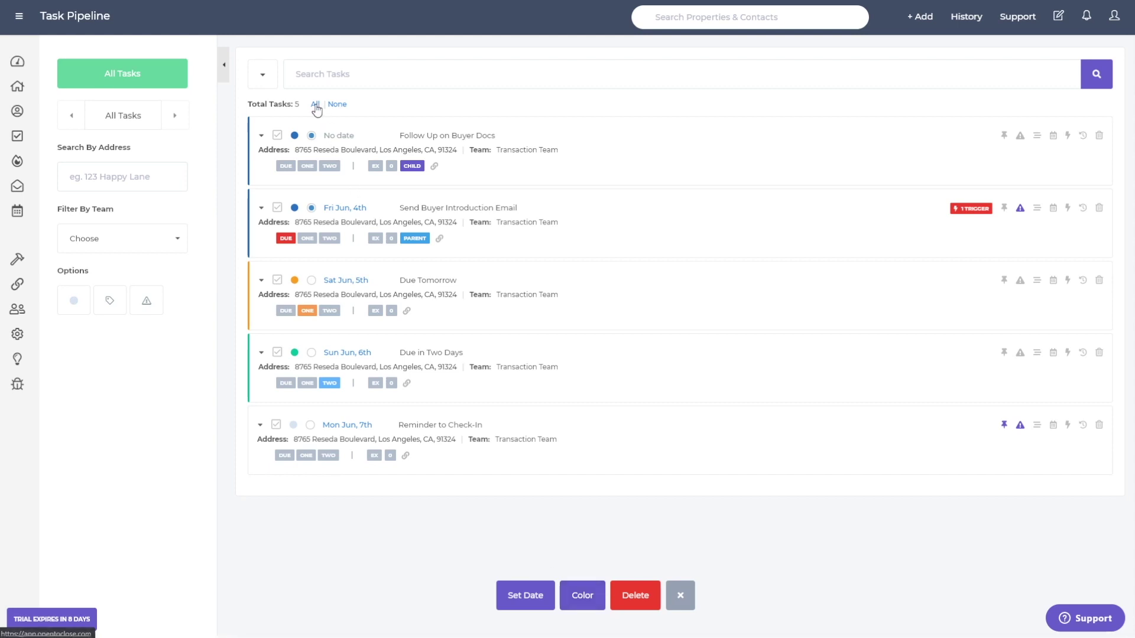
click(337, 105)
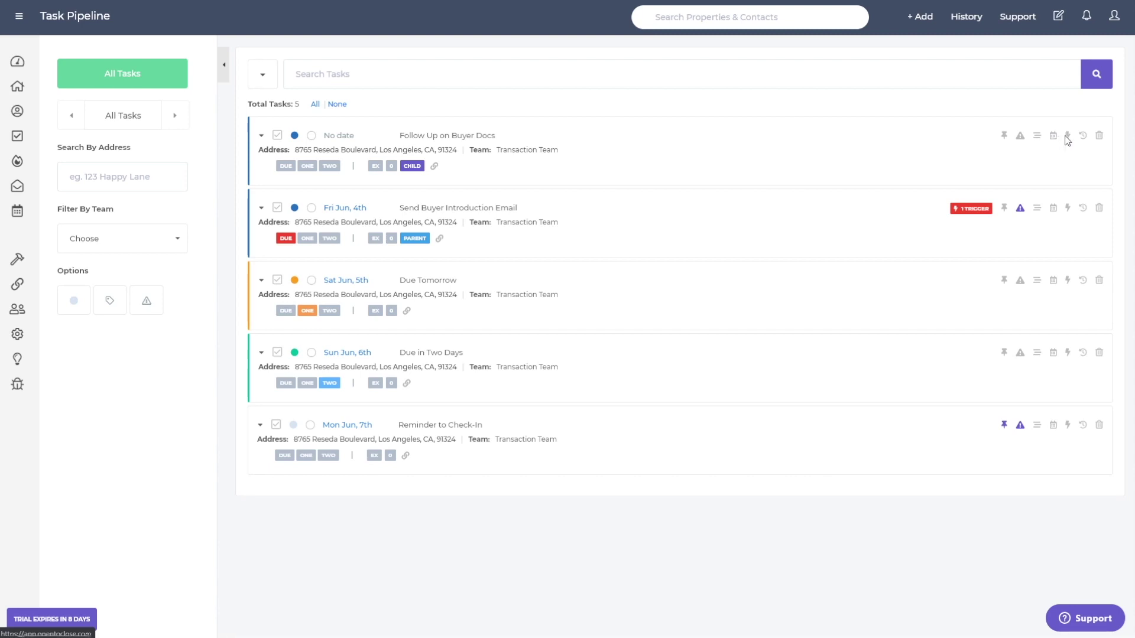
Open the trigger attached to the Send Buyer Introduction Email task and close it again.
click(982, 211)
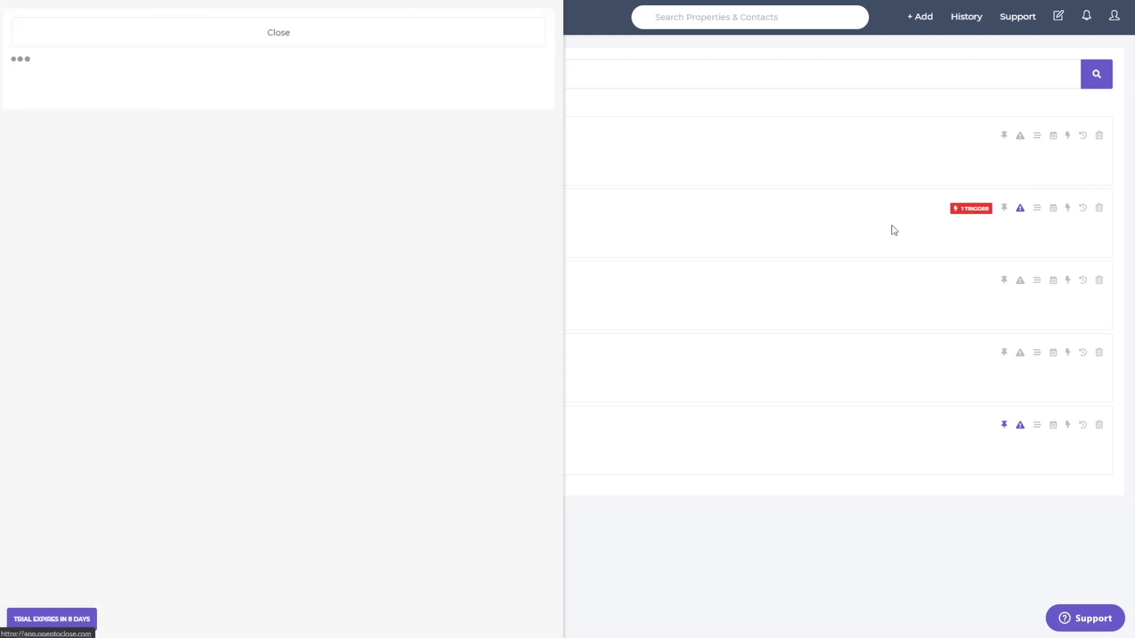
click(331, 43)
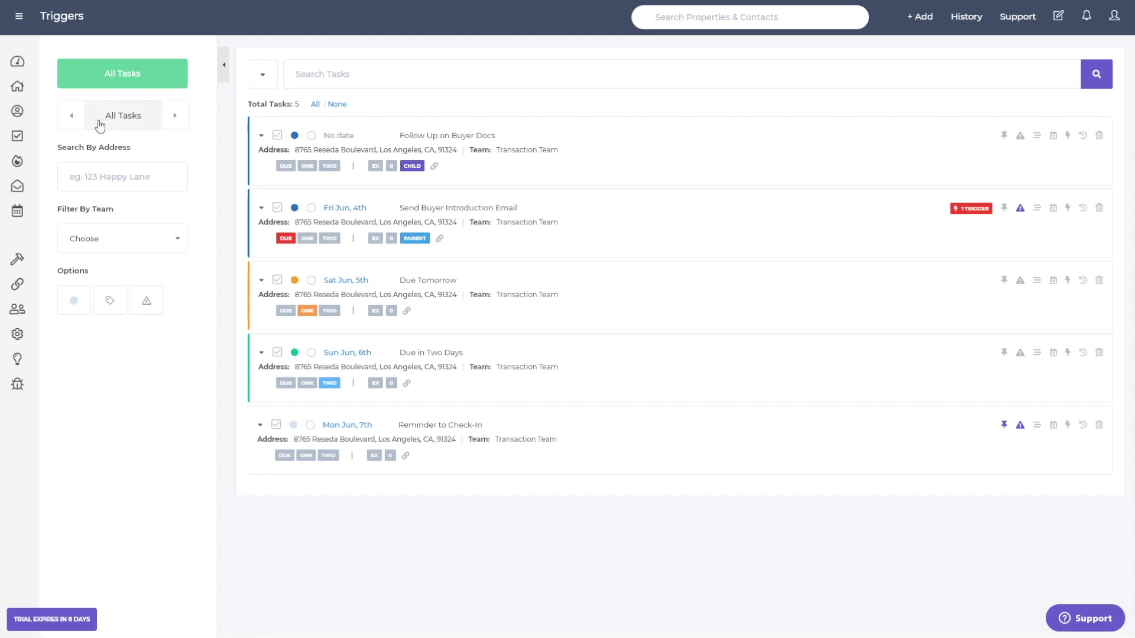
Filter the pipeline by Unscheduled, Past Due, Today and Tomorrow in turn, and return to All Tasks.
click(131, 121)
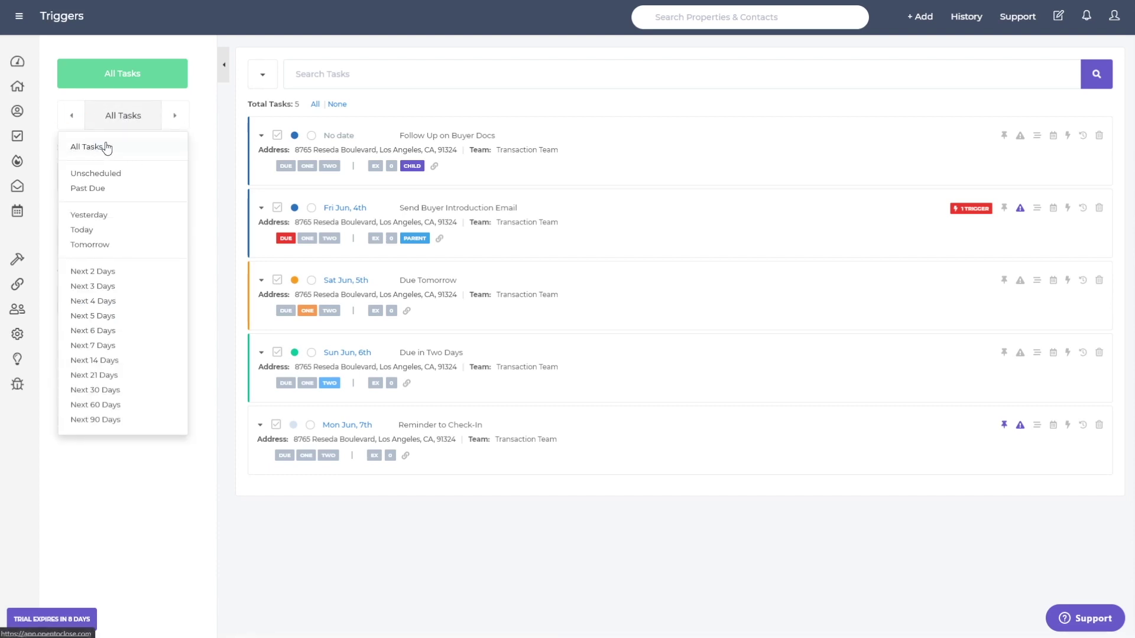
click(117, 175)
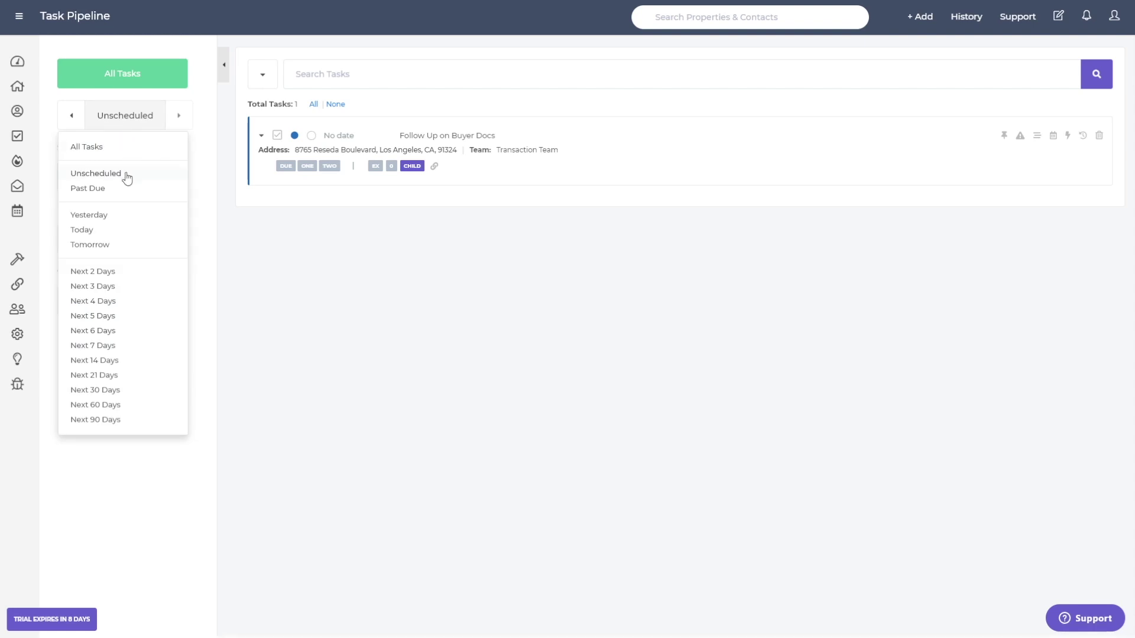
click(101, 188)
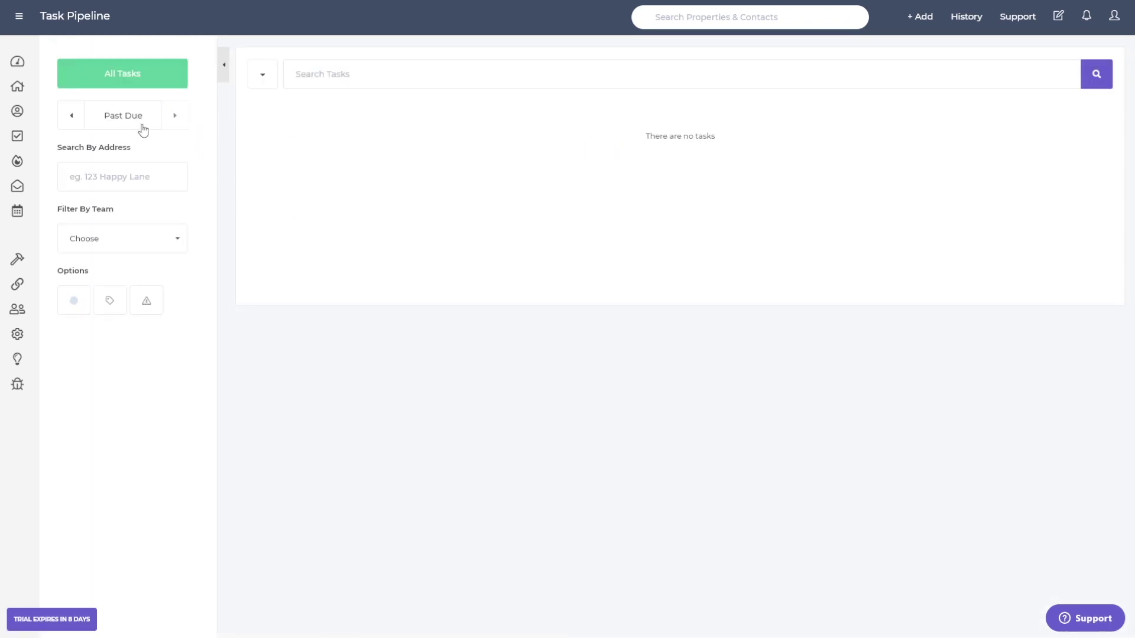
click(117, 116)
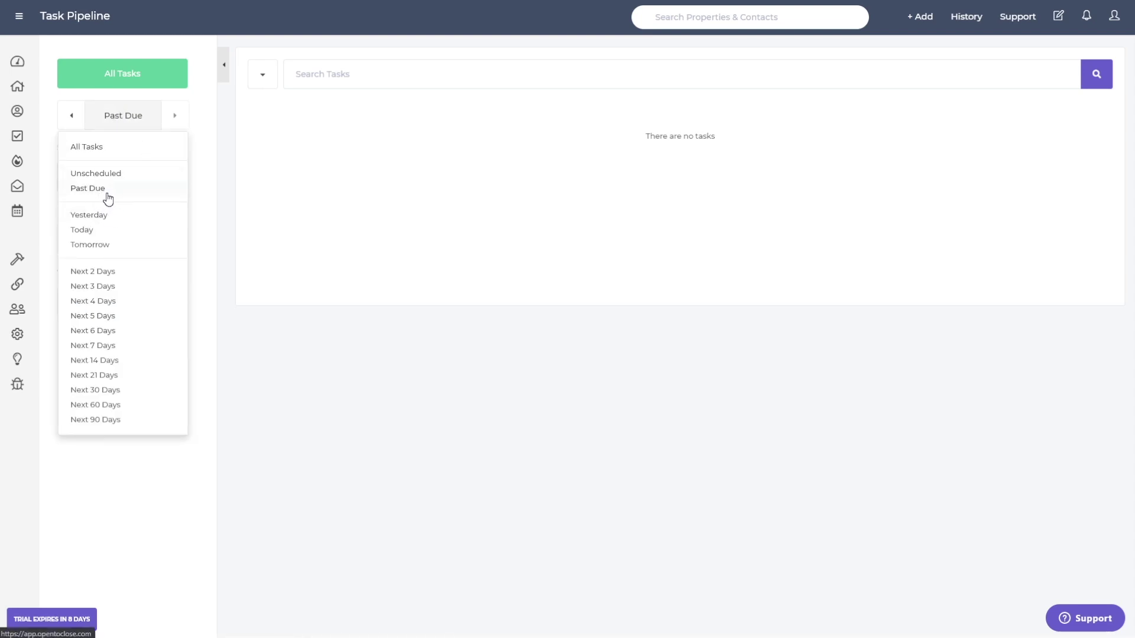
click(104, 230)
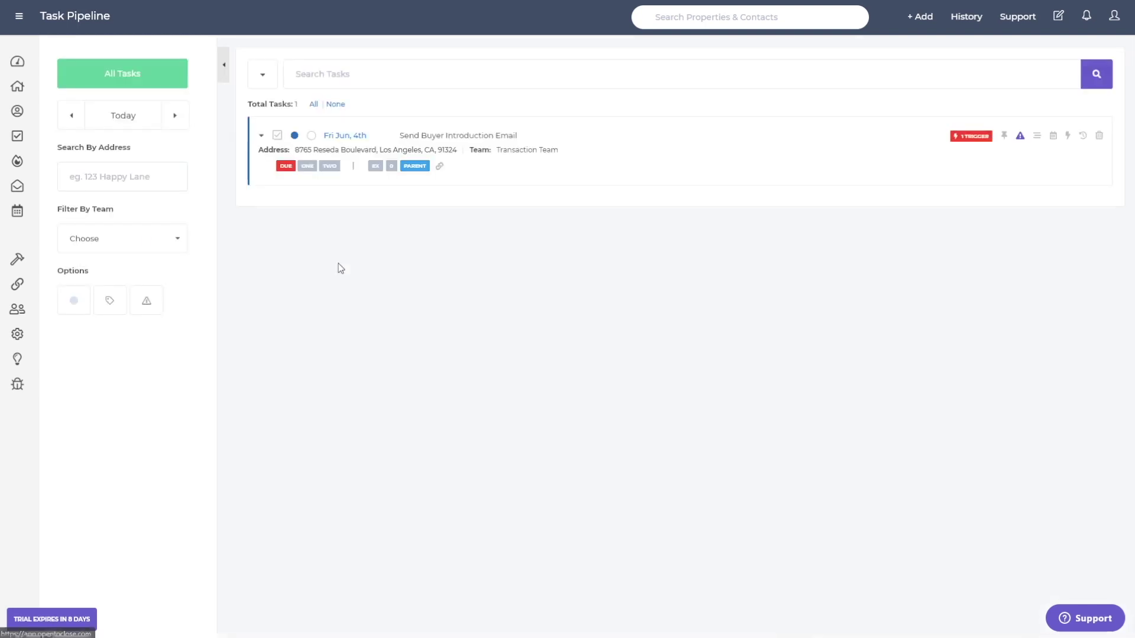
click(125, 118)
click(104, 246)
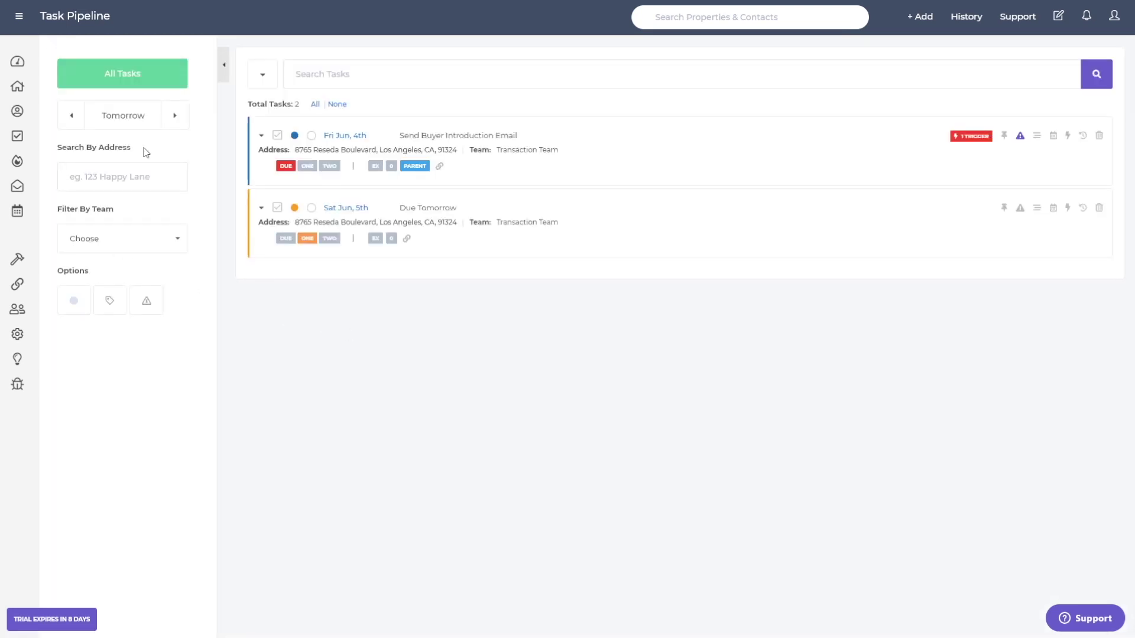
click(126, 120)
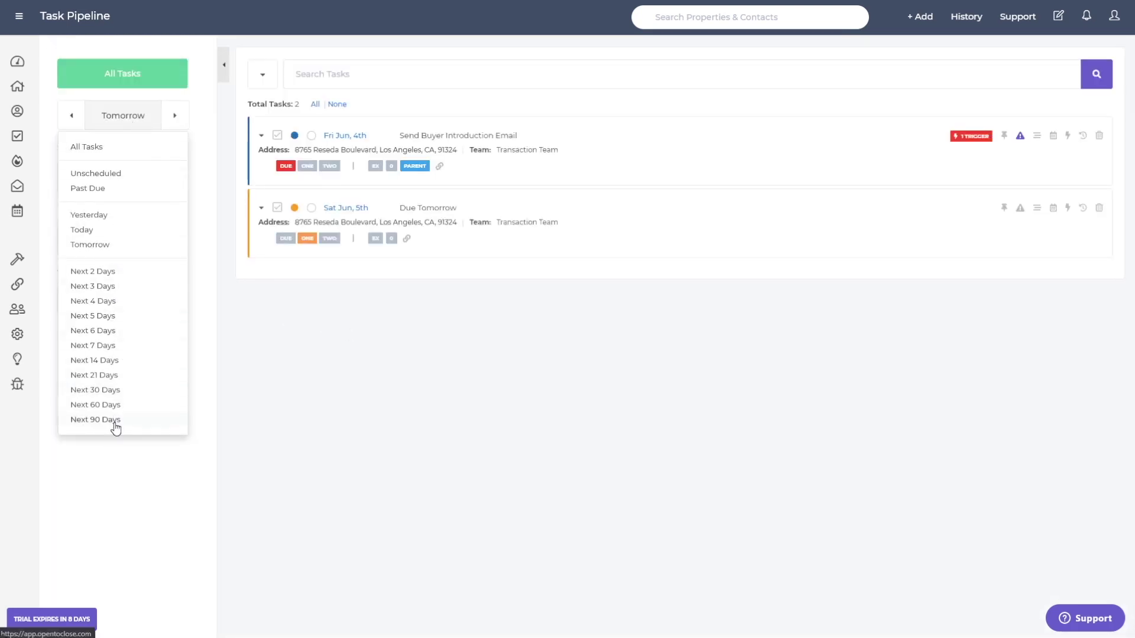
click(137, 148)
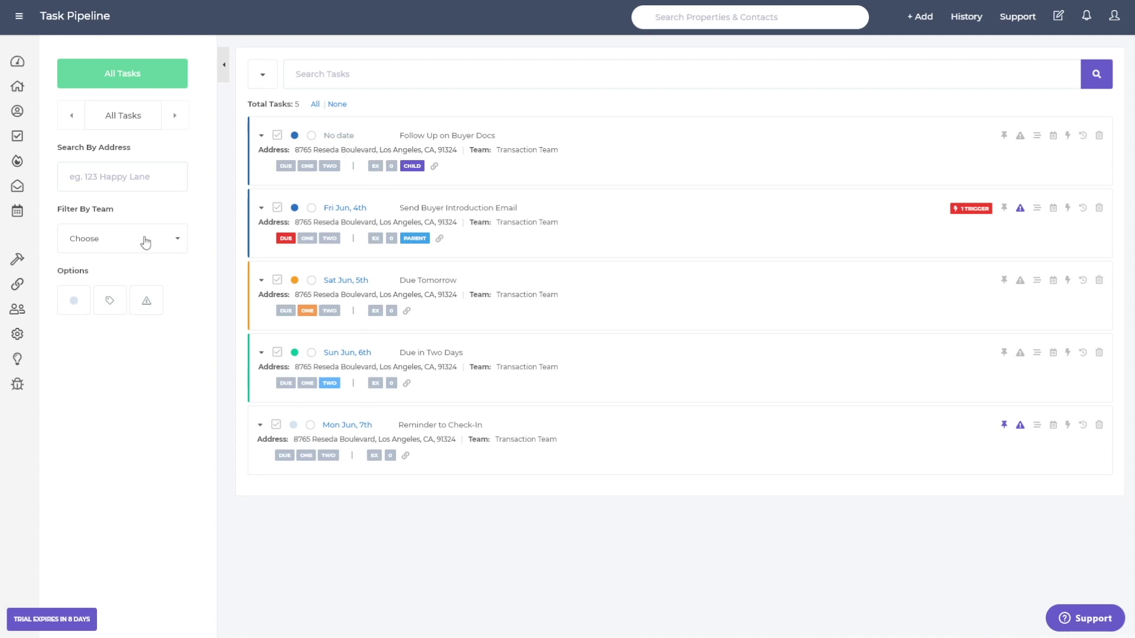
Search by the property's street number, filter the tasks by the matching address, and remove that address filter.
click(123, 177)
text(8765)
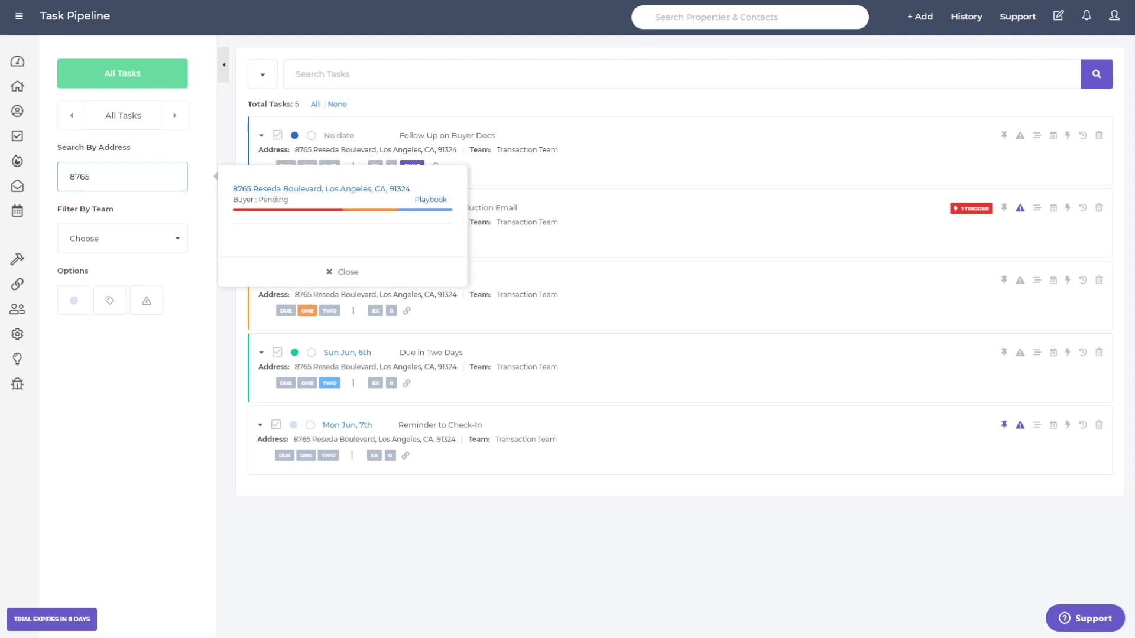
click(304, 189)
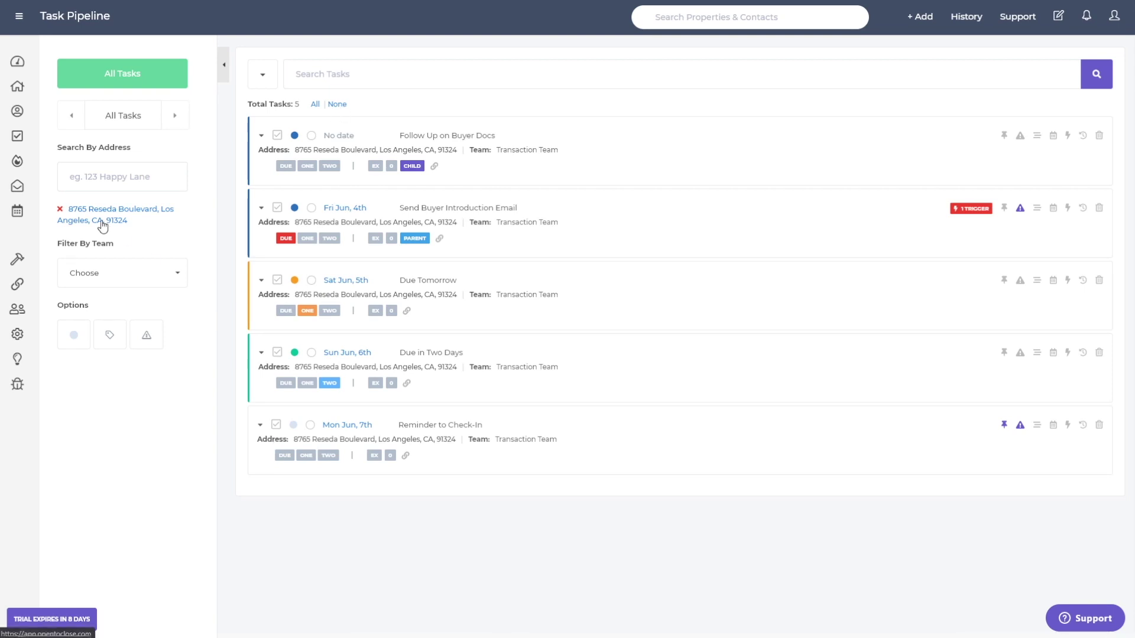
click(60, 210)
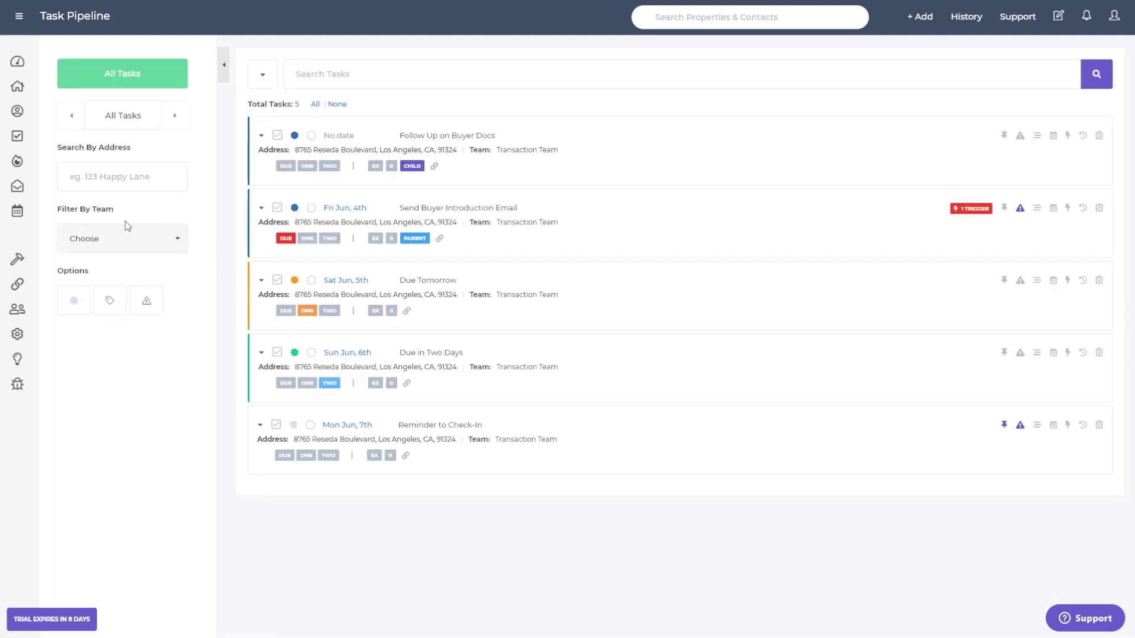
Filter the tasks by Transaction Team and by the team member assigned to the Send Buyer Introduction Email task.
click(146, 248)
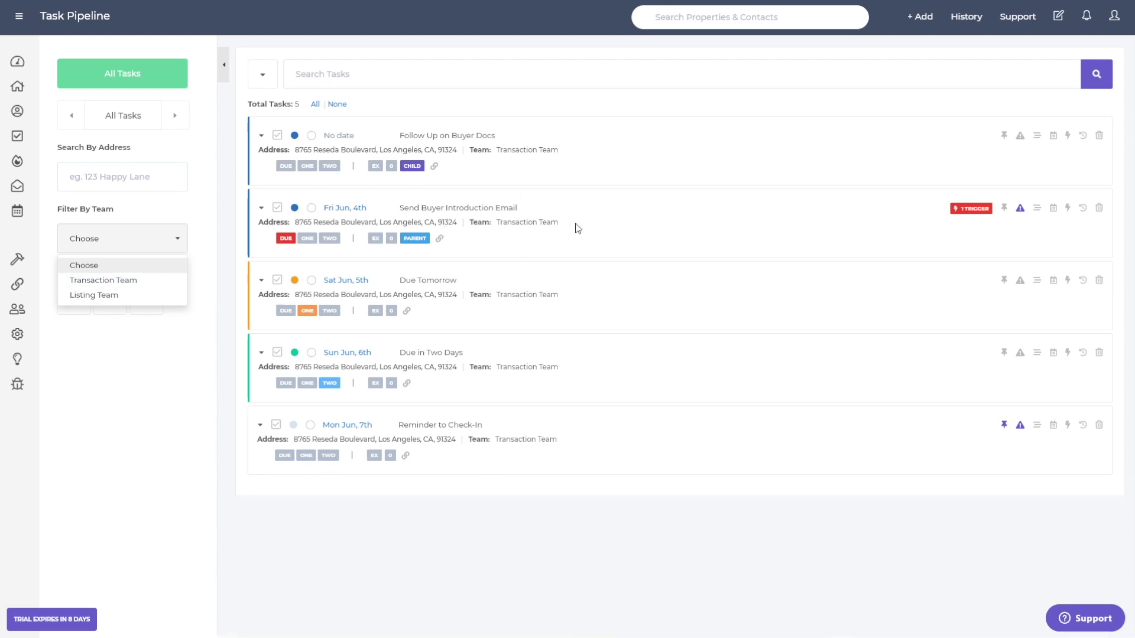
click(106, 282)
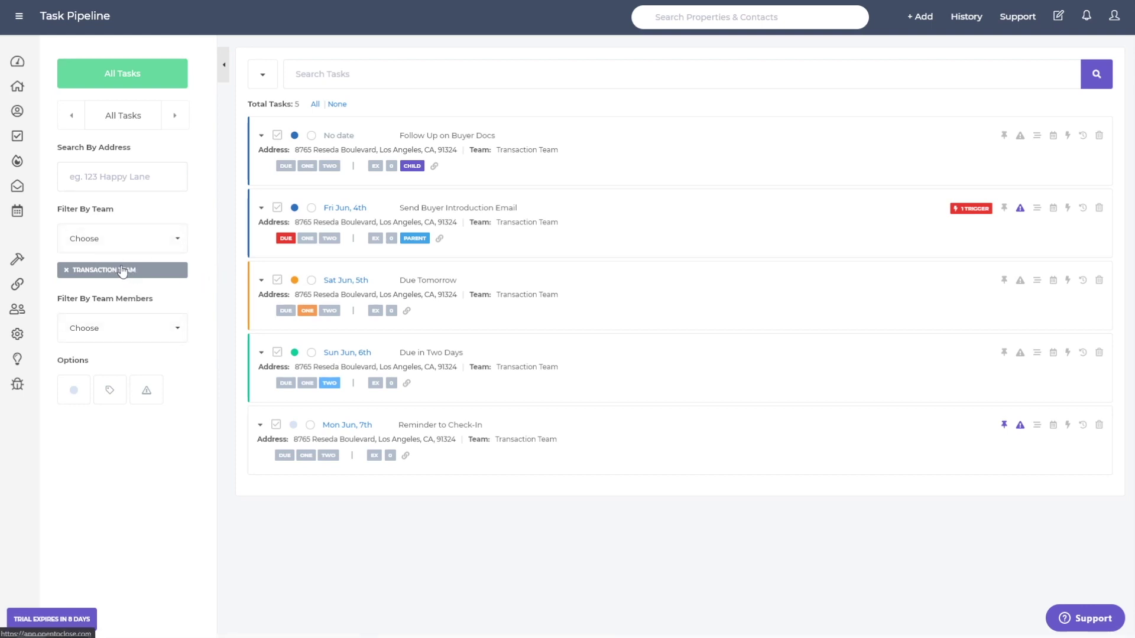
click(136, 322)
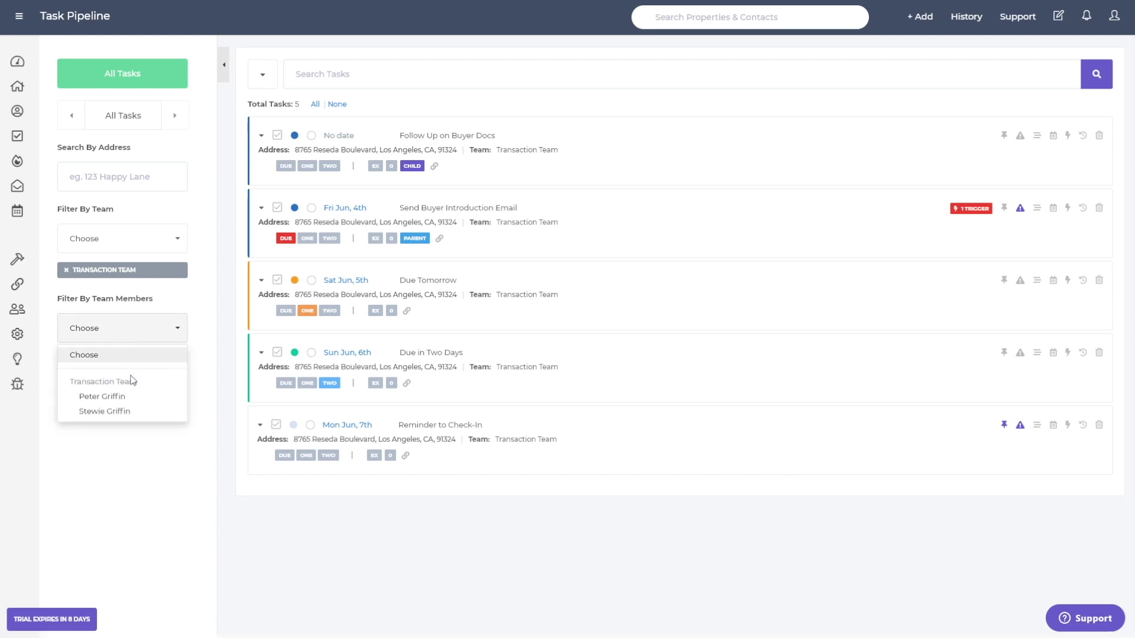
click(112, 413)
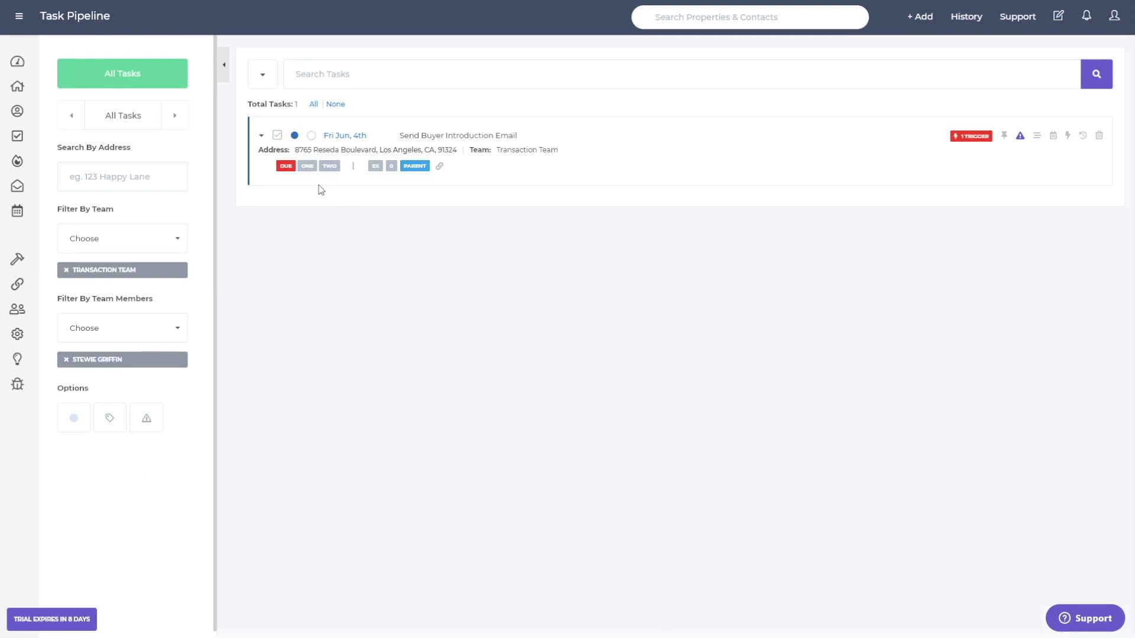
Check the filtered task's assignment details, and remove the team member and Transaction Team filters.
click(264, 84)
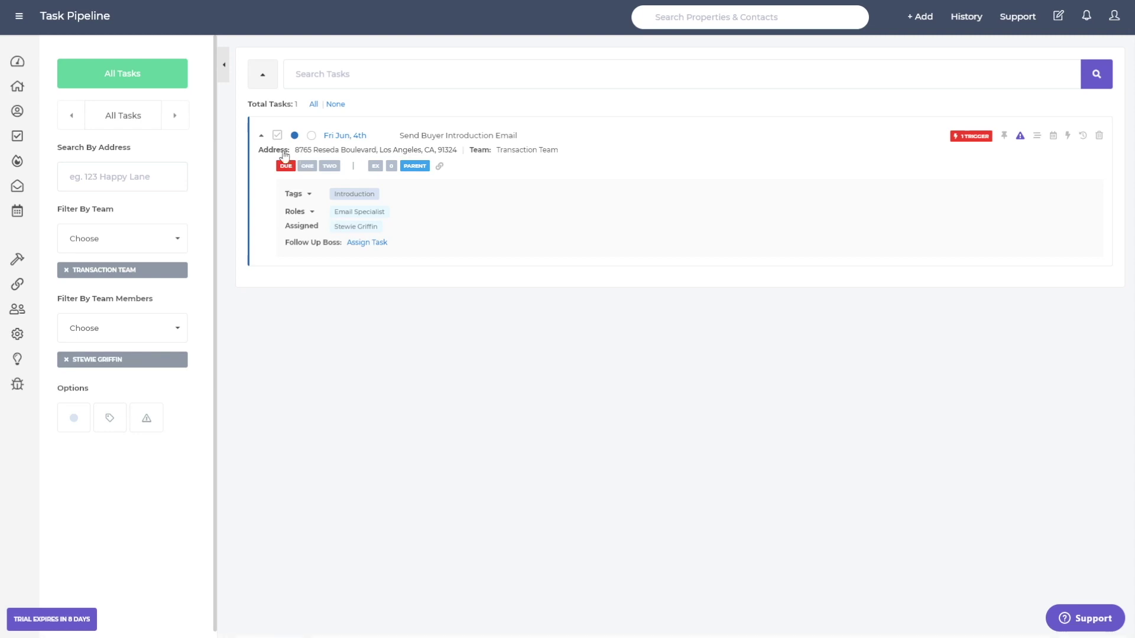
click(264, 78)
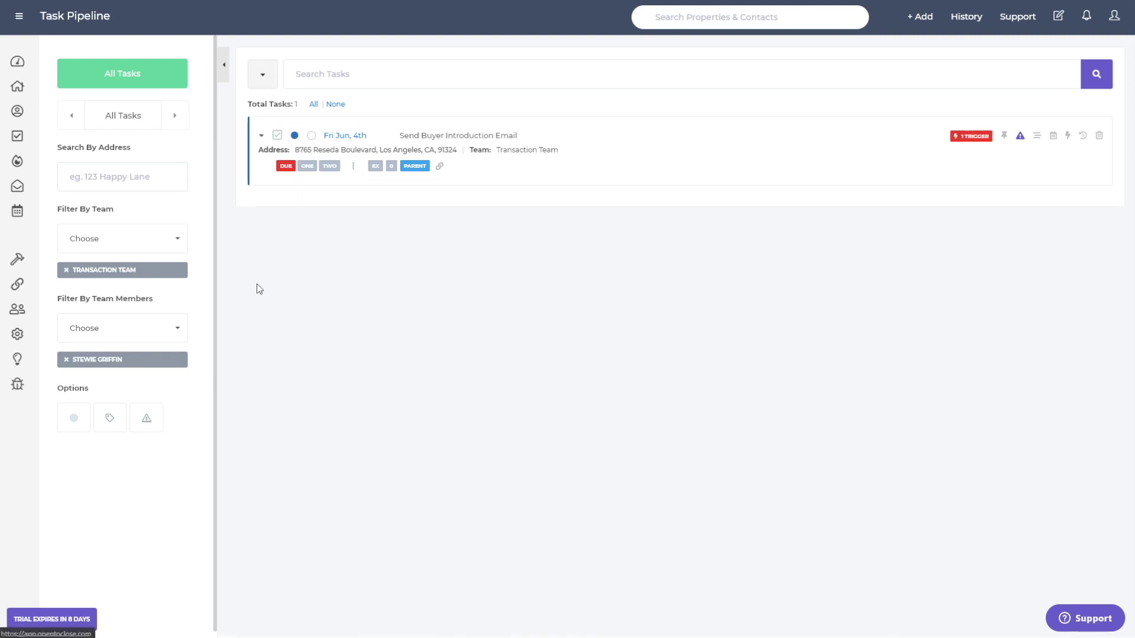
click(66, 359)
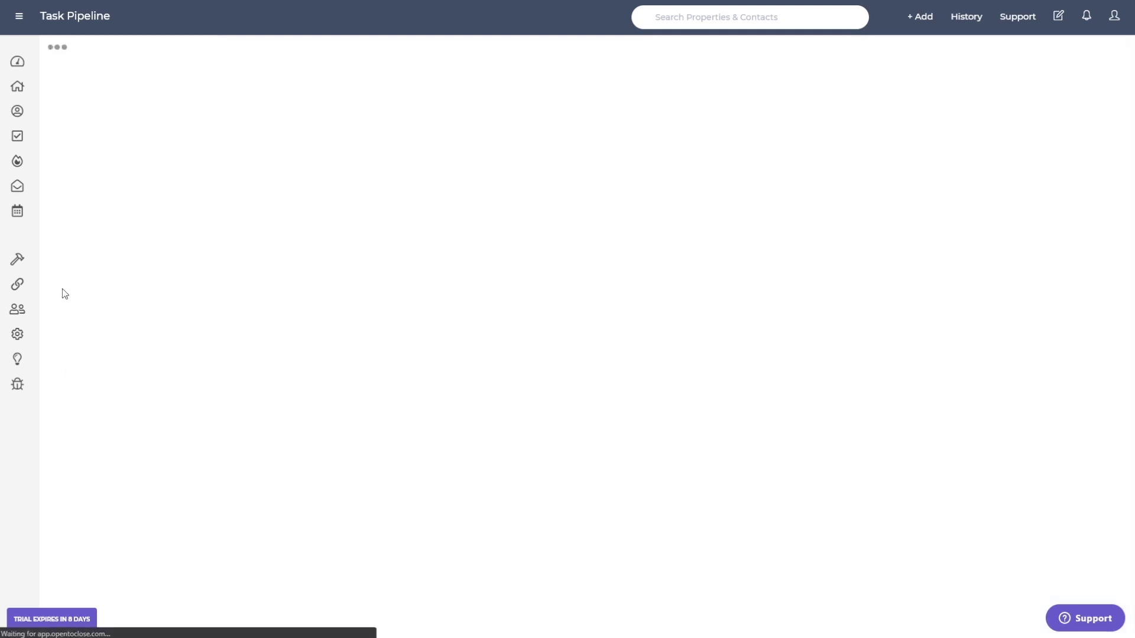
click(63, 269)
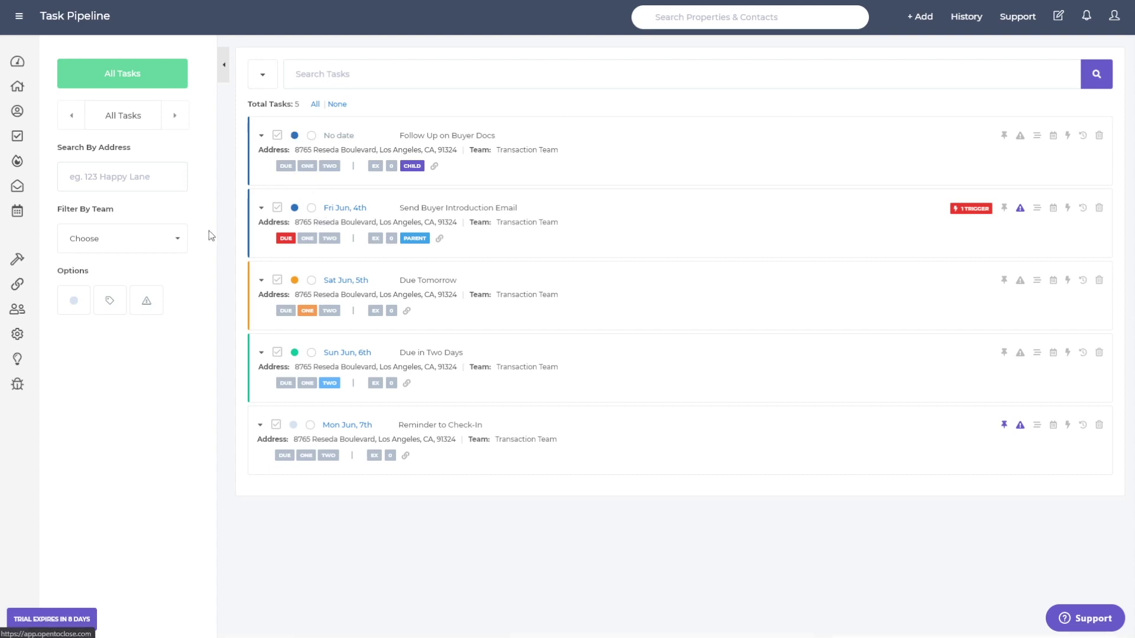
Filter the tasks by the blue color label, and clear the color filter again.
click(71, 303)
click(191, 419)
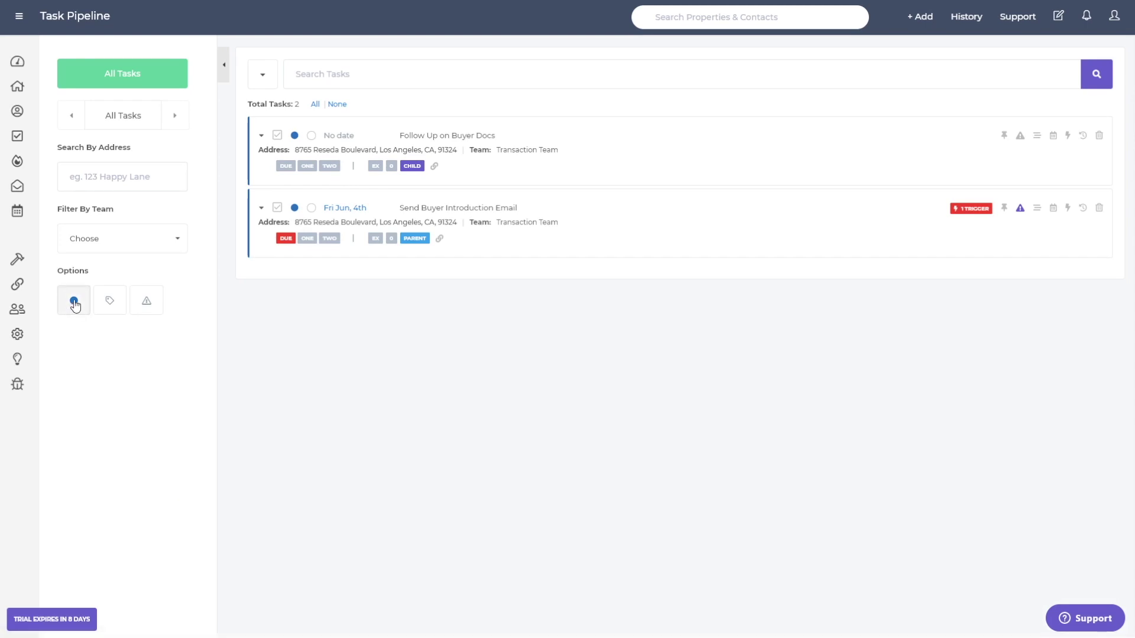
click(75, 305)
click(178, 467)
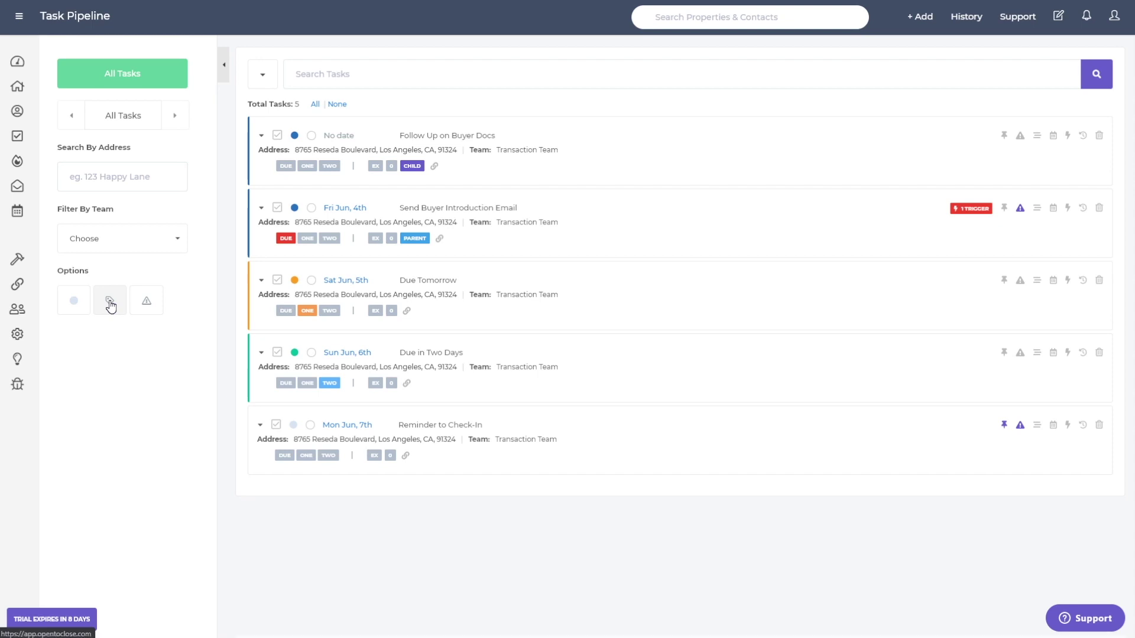
Expand the details of all tasks at once and review the tags assigned to each task.
click(262, 74)
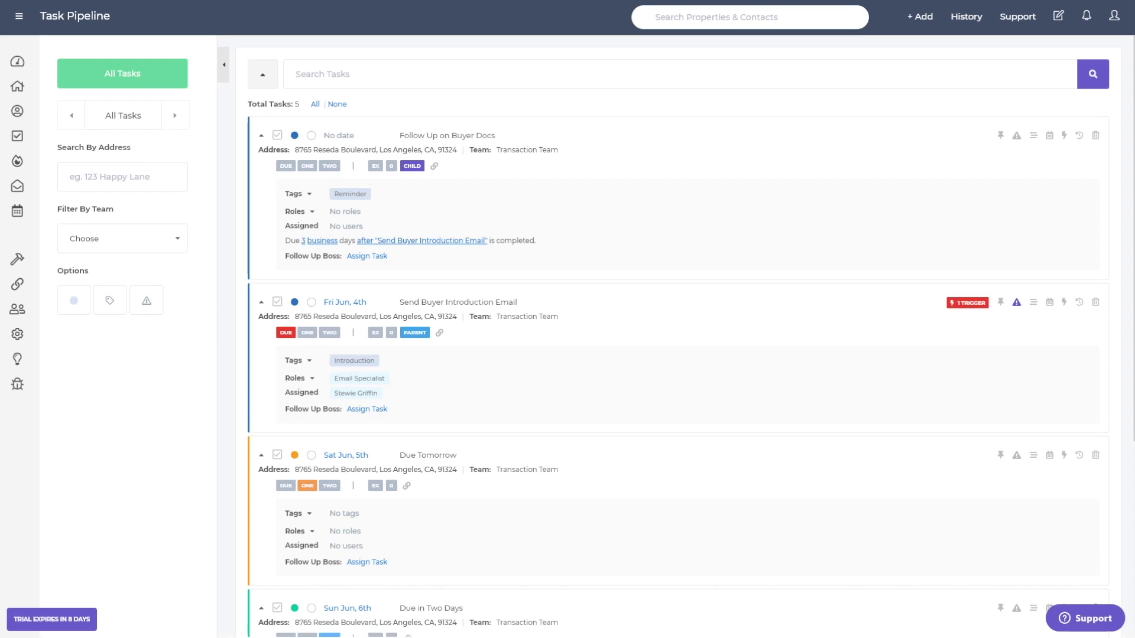
scroll(345, 479, down, 5)
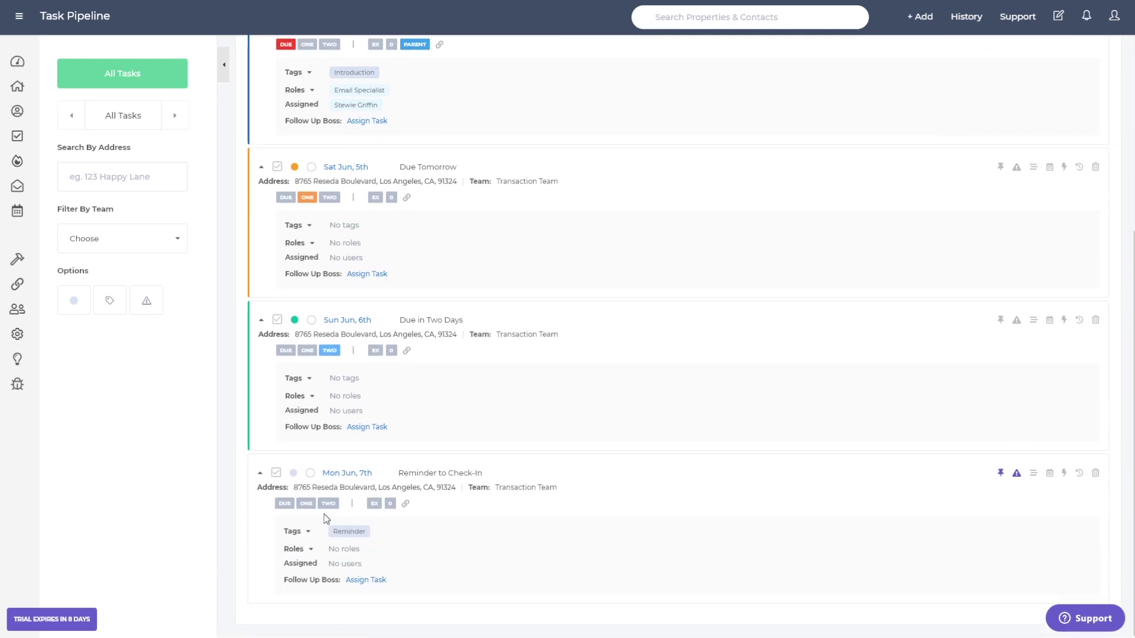
scroll(325, 518, up, 5)
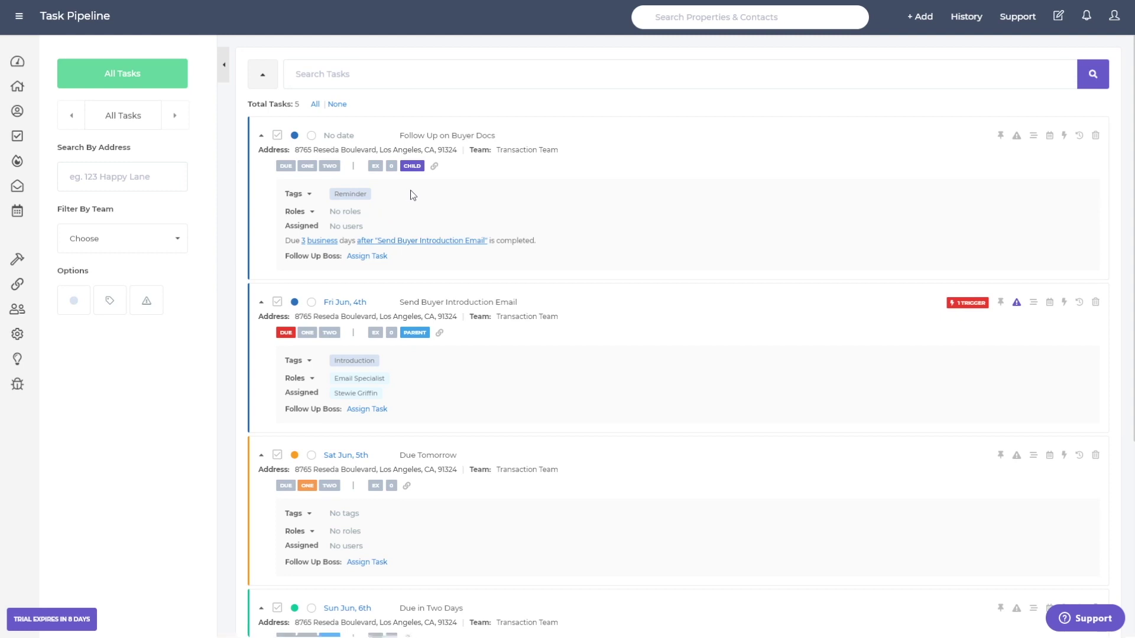
Filter the tasks by the Introduction tag, and remove that tag filter again.
click(110, 302)
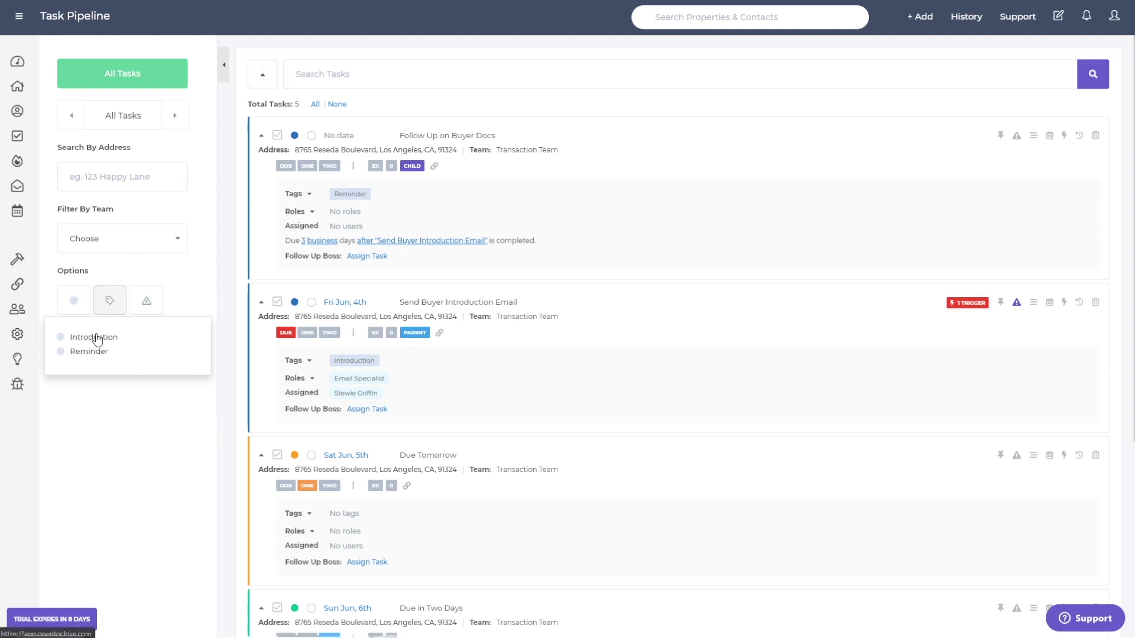
click(93, 338)
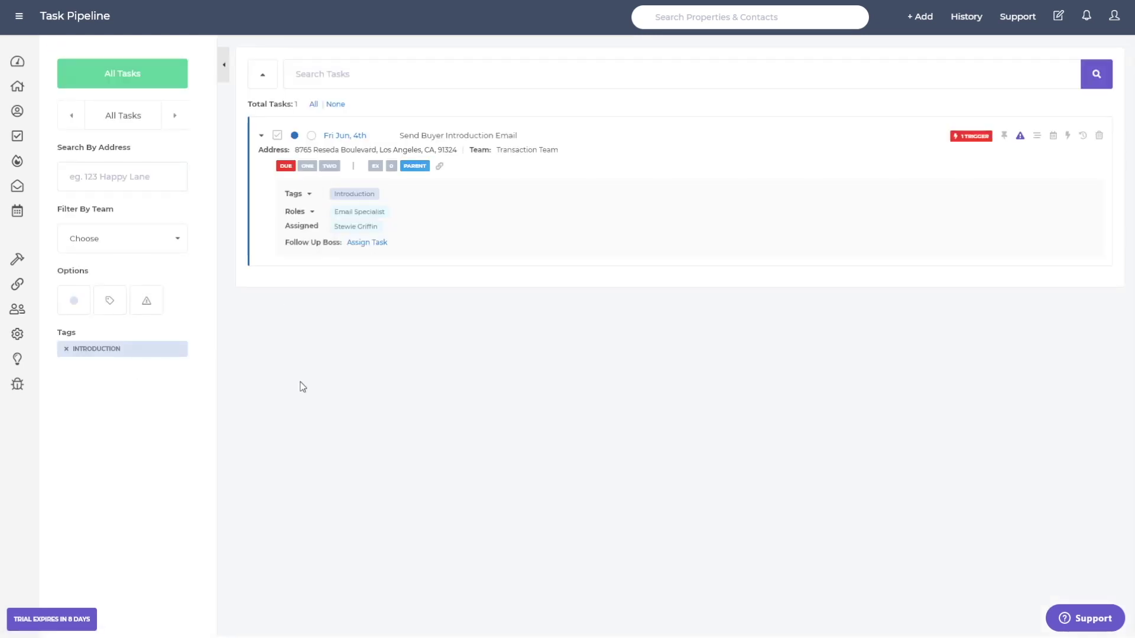
click(66, 351)
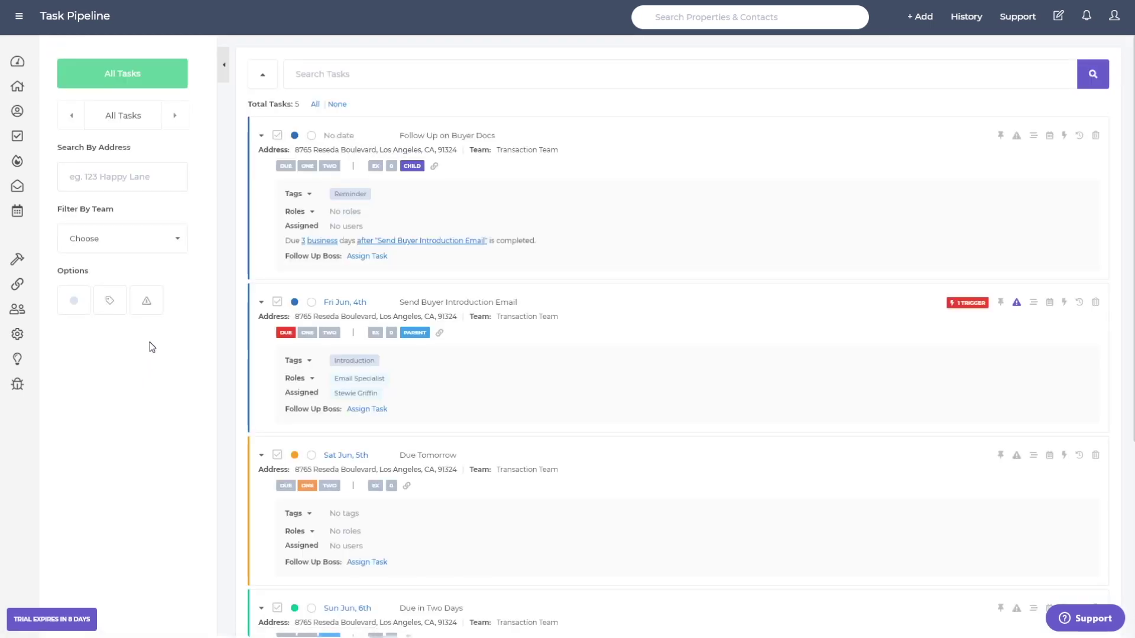
Filter the list to show only tasks marked as critical, and turn the critical filter off again.
click(147, 302)
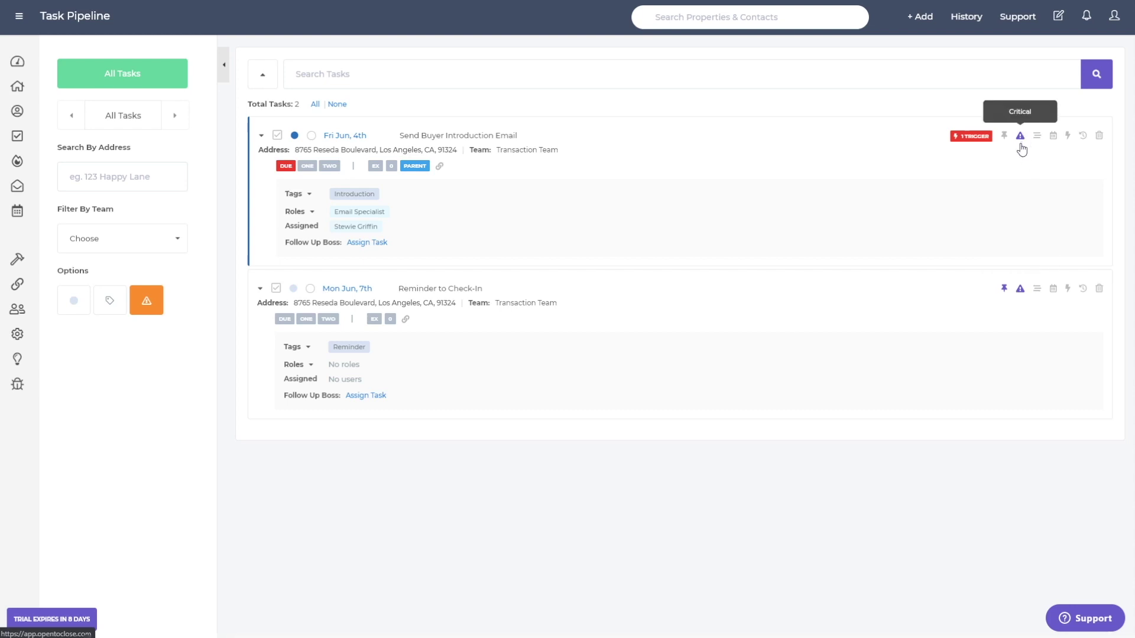
click(151, 304)
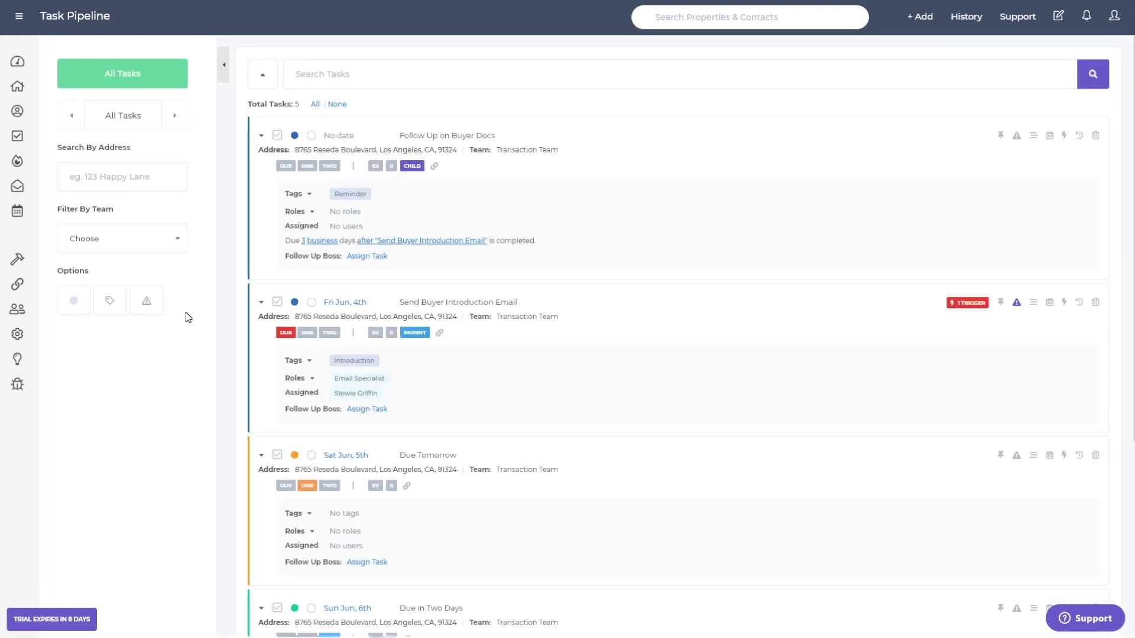
Collapse the details of all tasks and load the saved All Tasks snapshot.
click(272, 86)
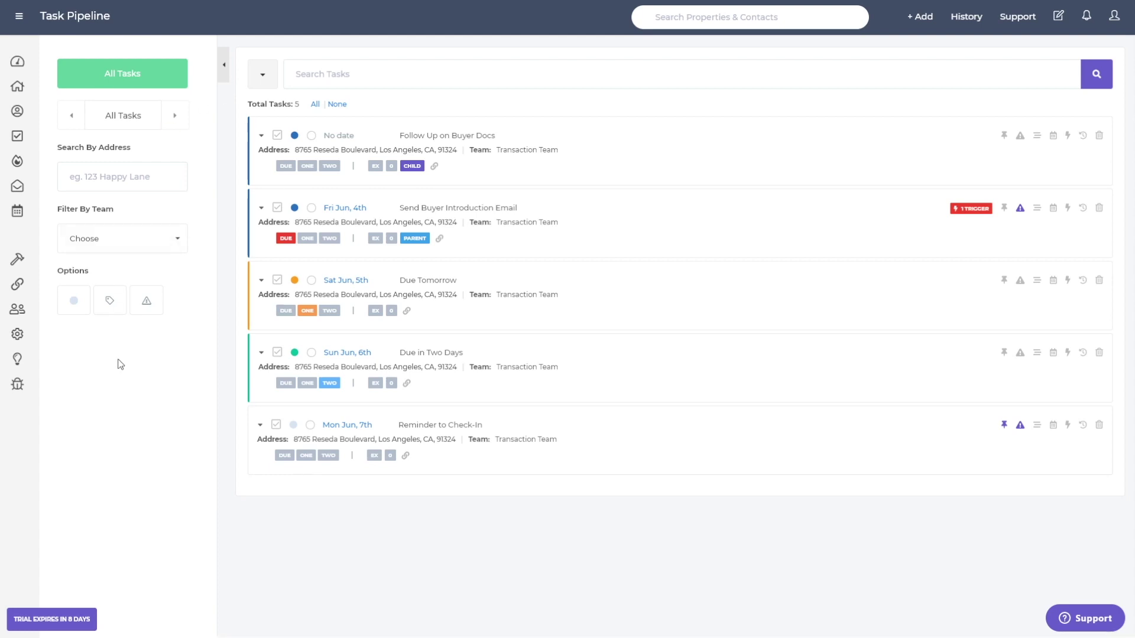
click(124, 84)
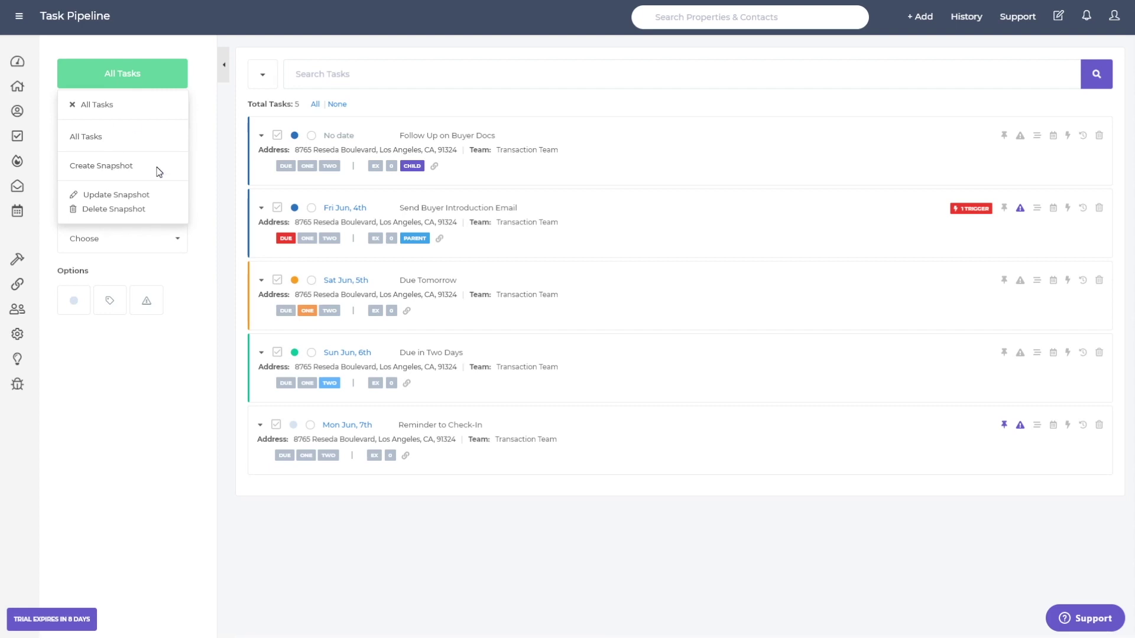
click(102, 145)
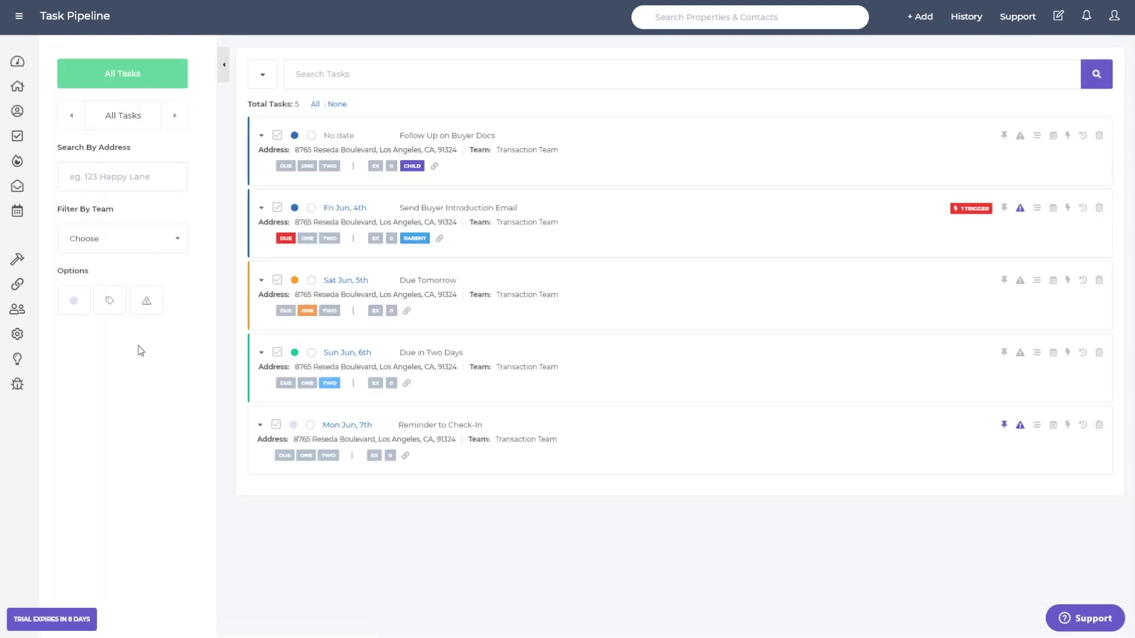